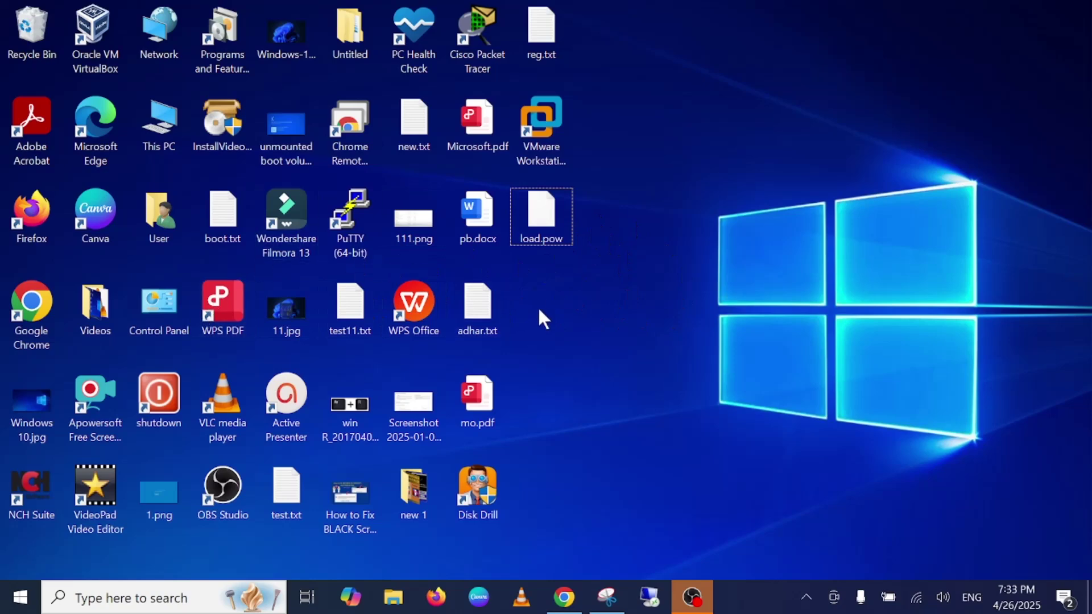
Step: Try opening load.pow, then dismiss the app chooser without picking an app
{"action": "left_click", "coordinate": [542, 239]}
{"action": "double_click", "coordinate": [542, 239]}
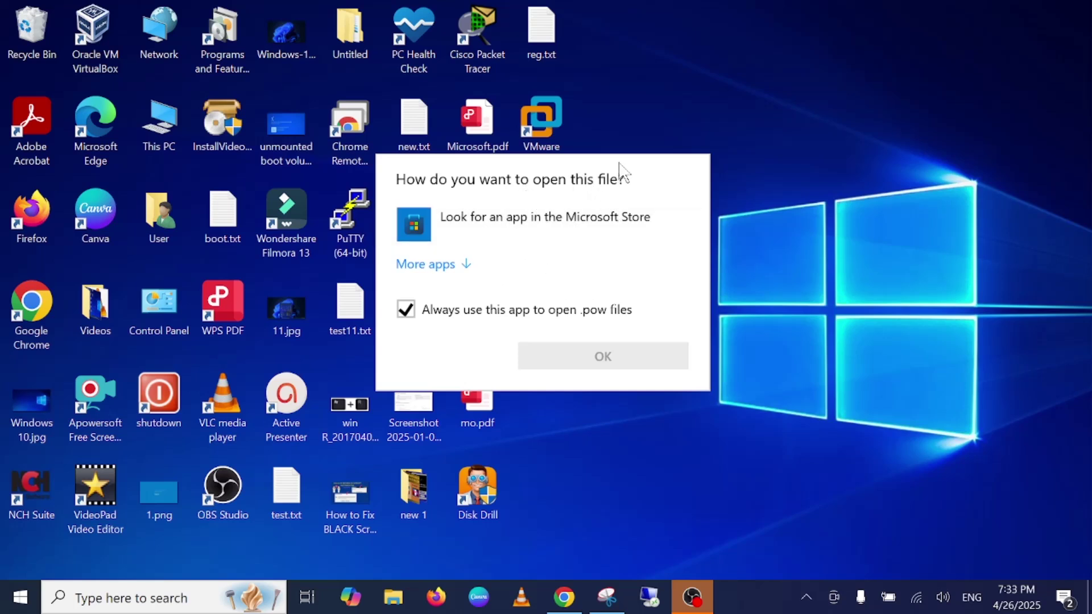
{"action": "left_click", "coordinate": [665, 139]}
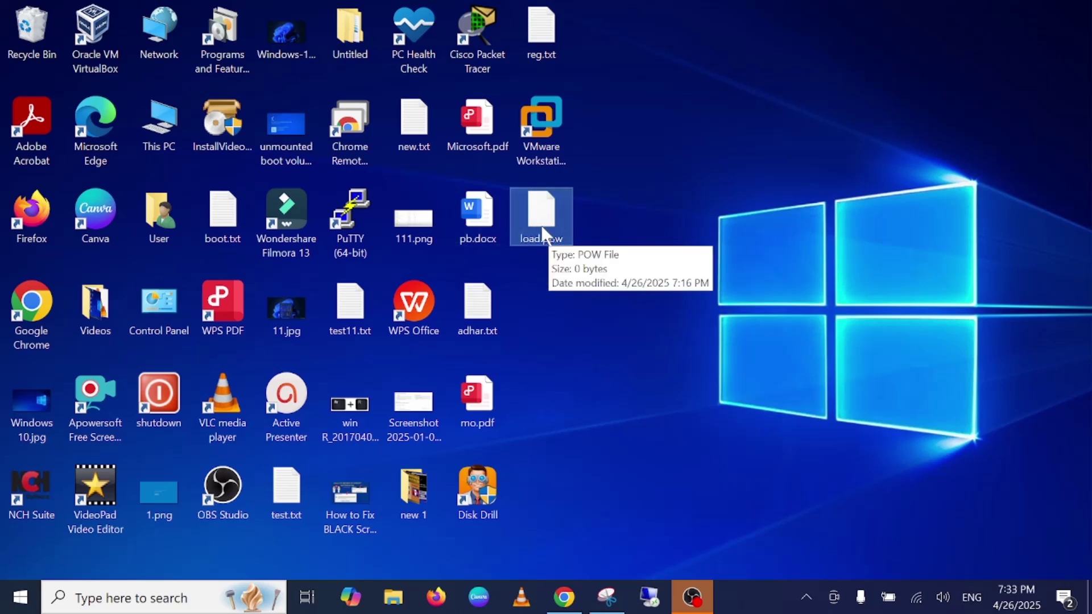
Step: Open File Explorer at This PC and show its view and layout settings
{"action": "left_click", "coordinate": [394, 600]}
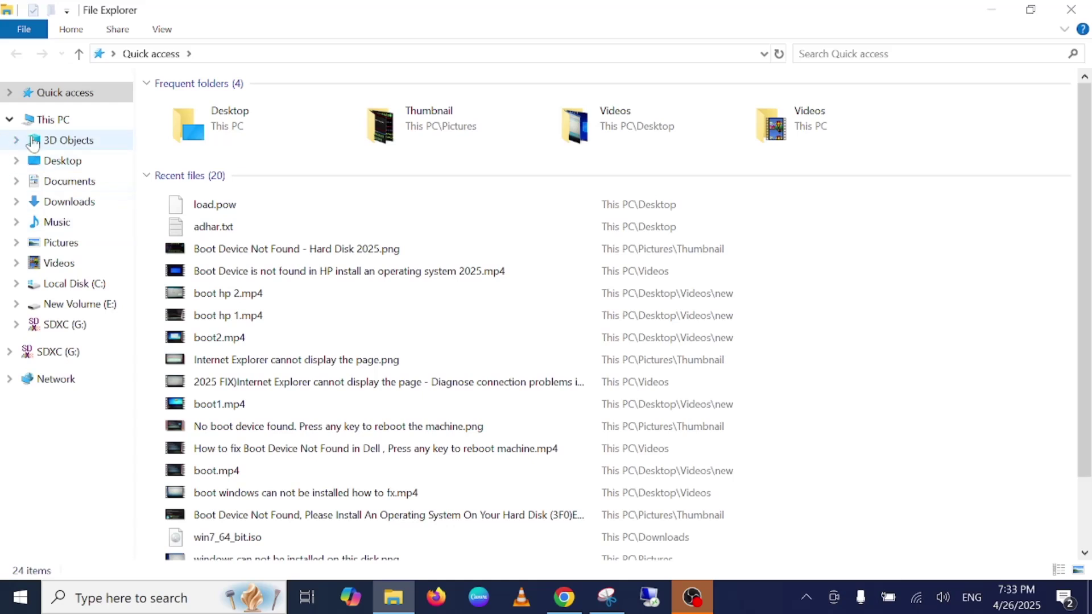
{"action": "left_click", "coordinate": [68, 123]}
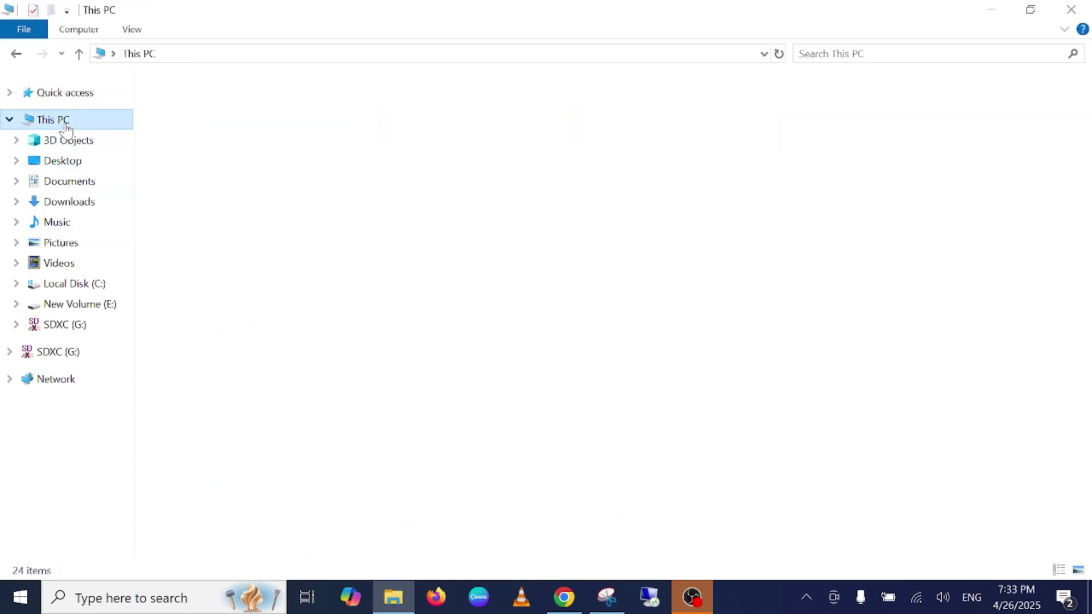
{"action": "left_click", "coordinate": [140, 31]}
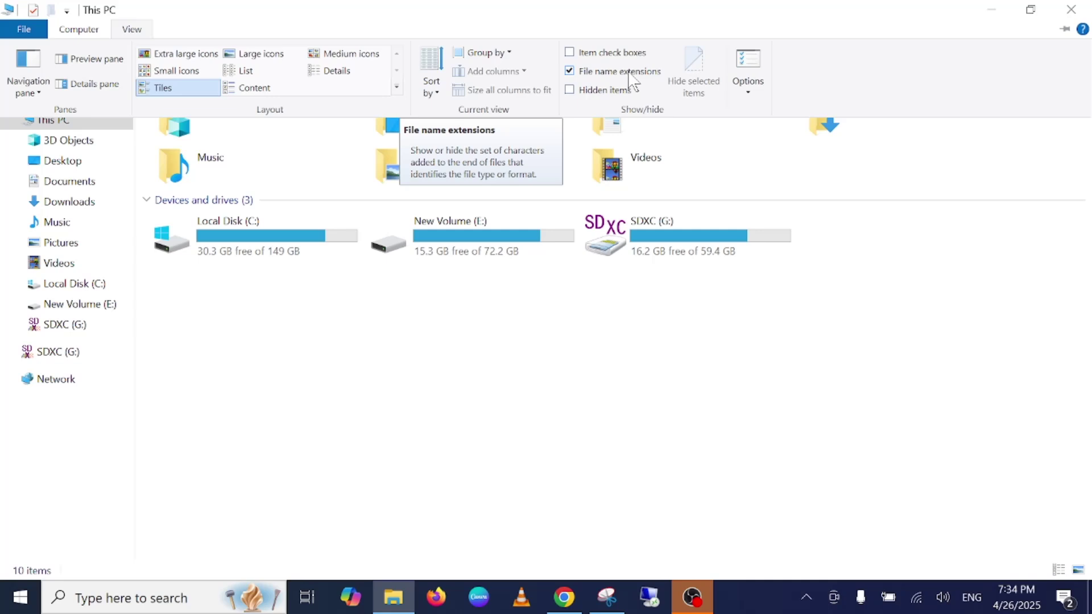
Step: Close Explorer and open File Explorer Options through Windows Search ('file ex')
{"action": "left_click", "coordinate": [1066, 7]}
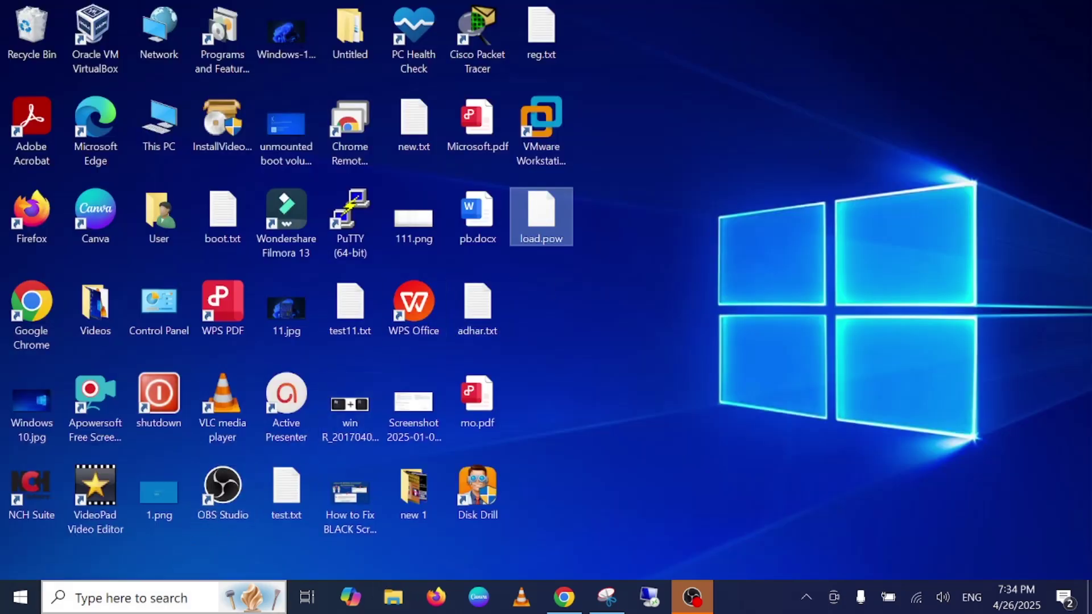
{"action": "left_click", "coordinate": [155, 600]}
{"action": "type", "text": "f"}
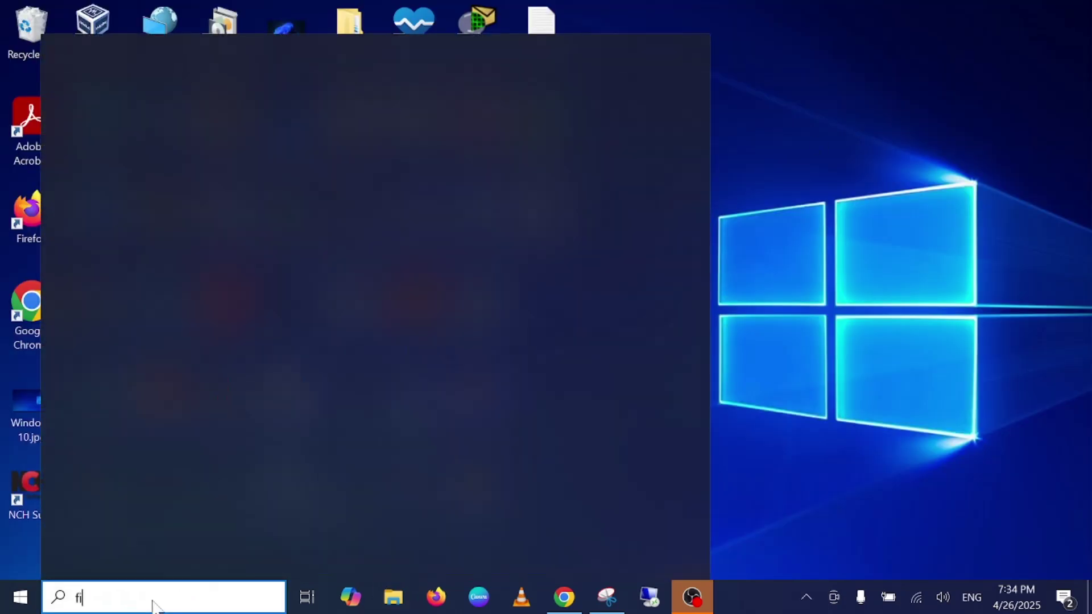
{"action": "type", "text": "ile "}
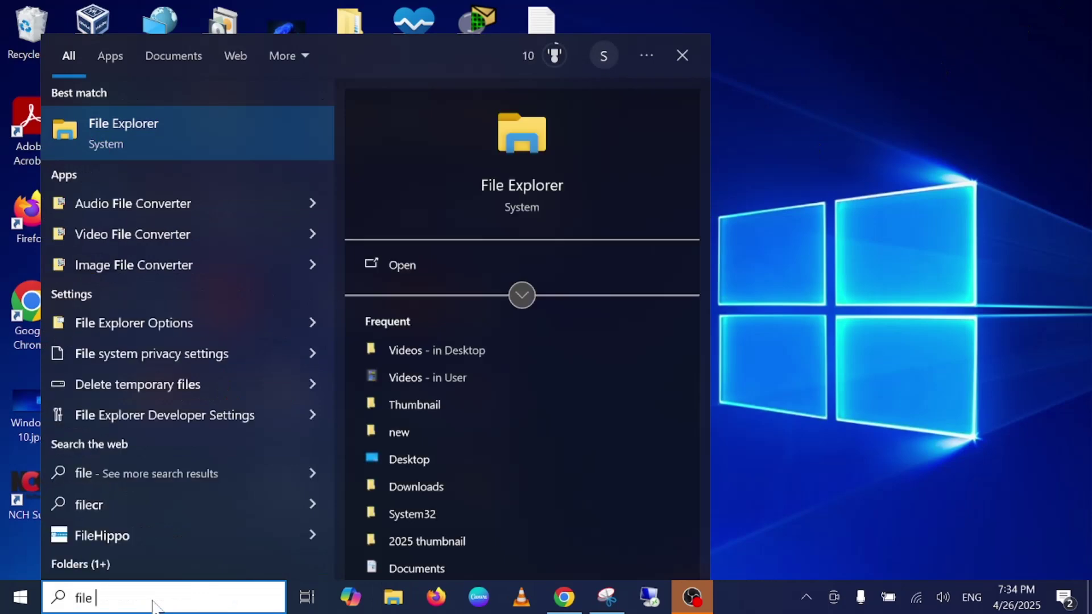
{"action": "type", "text": "ex"}
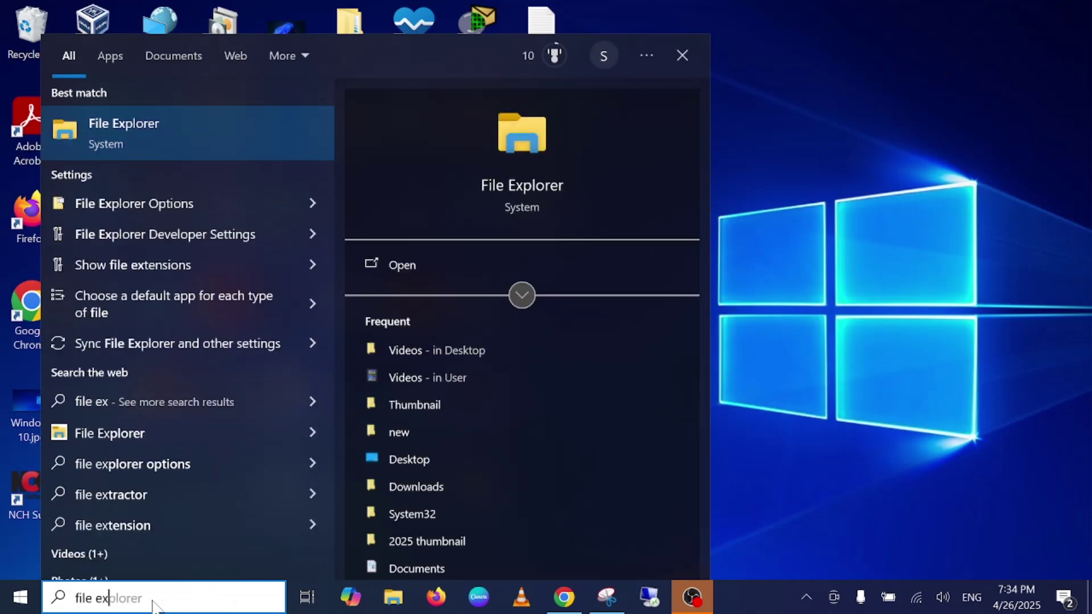
{"action": "left_click", "coordinate": [174, 202]}
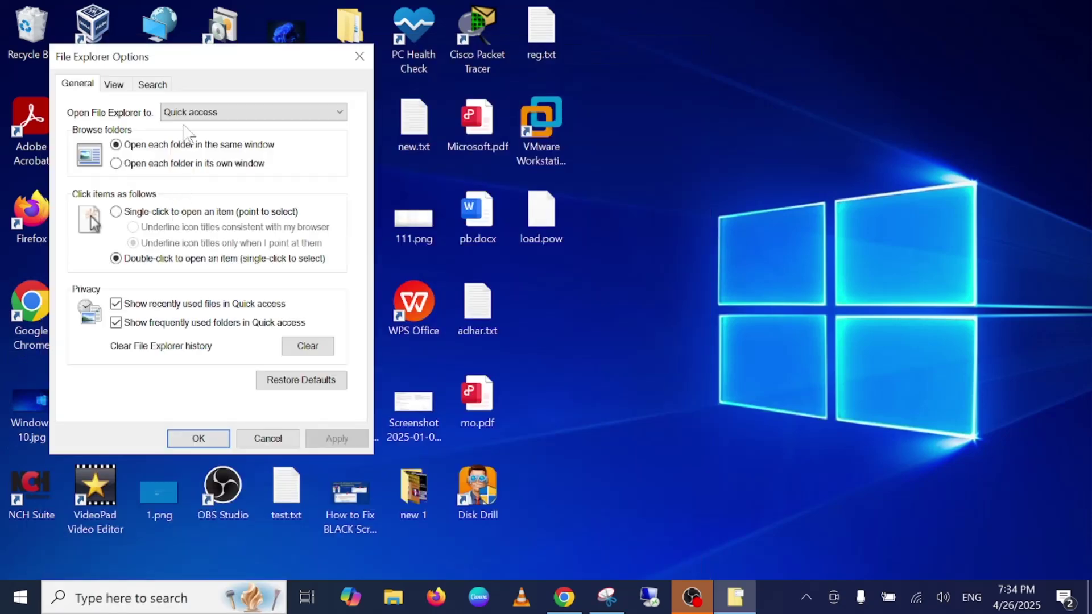
Step: Uncheck 'Hide extensions for known file types' on the View tab, then apply and confirm
{"action": "left_click", "coordinate": [115, 84]}
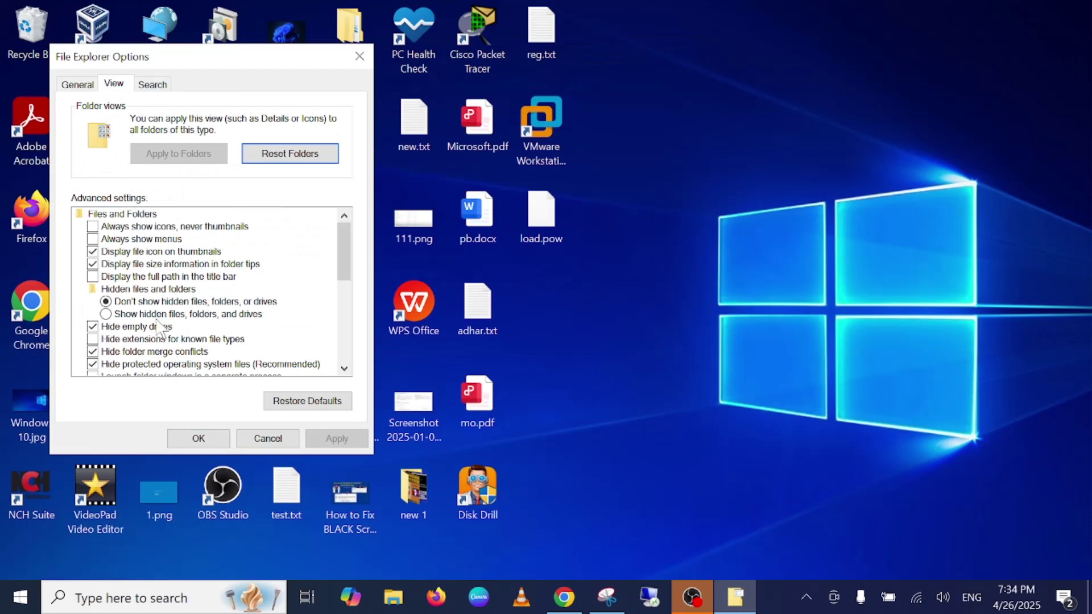
{"action": "scroll", "coordinate": [159, 327], "scroll_direction": "down", "scroll_amount": 2}
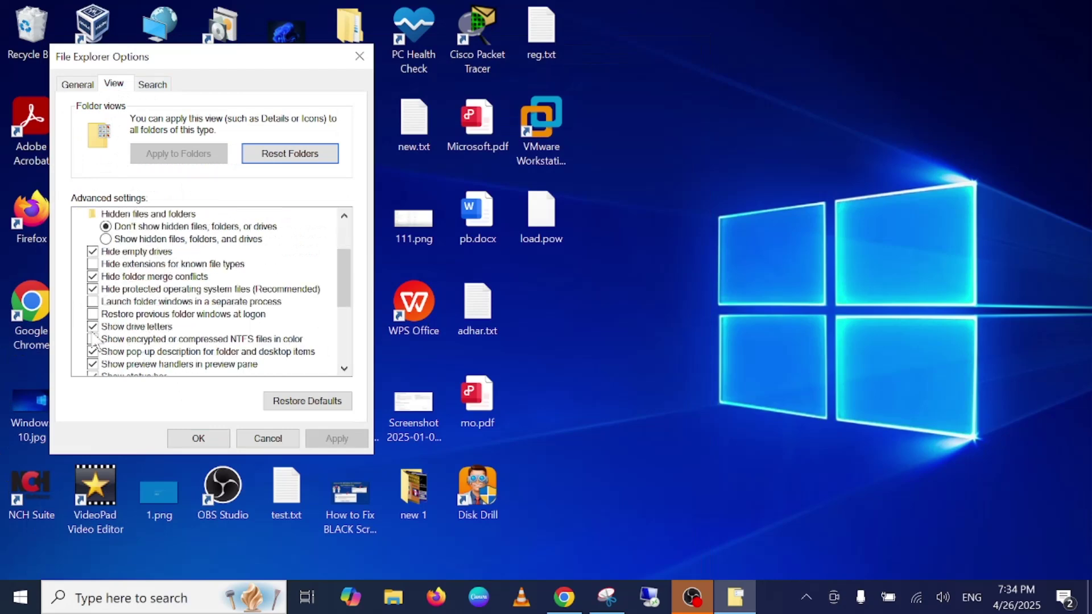
{"action": "left_click", "coordinate": [115, 263]}
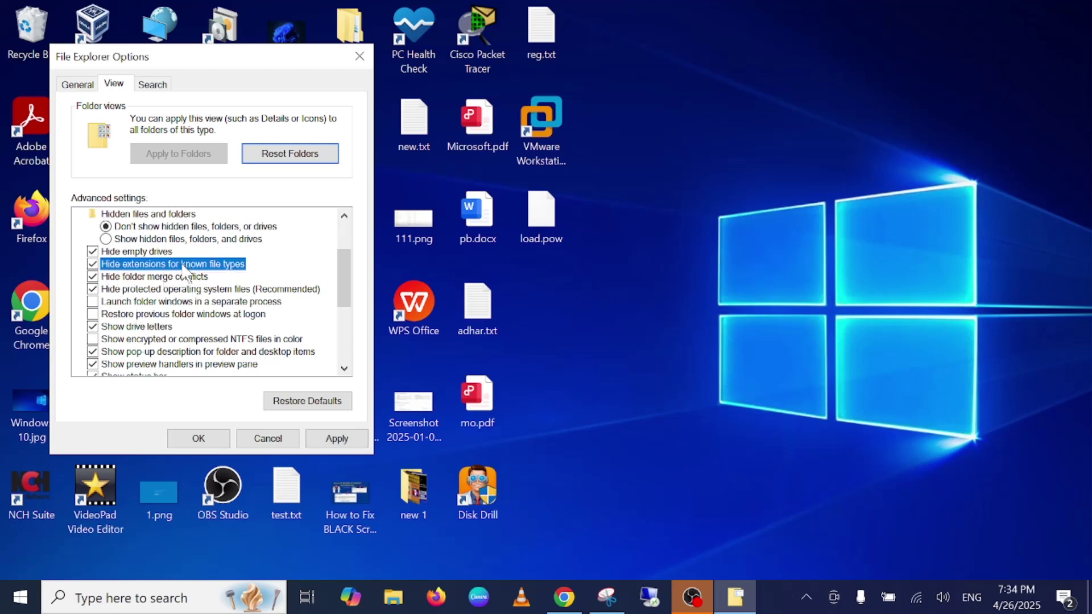
{"action": "left_click", "coordinate": [93, 264]}
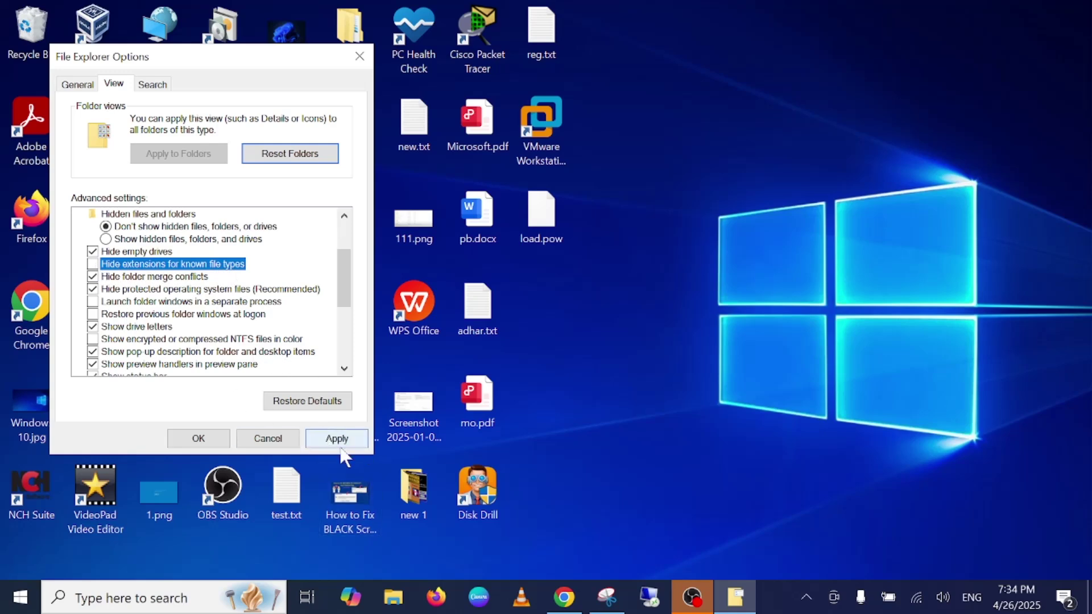
{"action": "left_click", "coordinate": [333, 440]}
{"action": "left_click", "coordinate": [199, 439]}
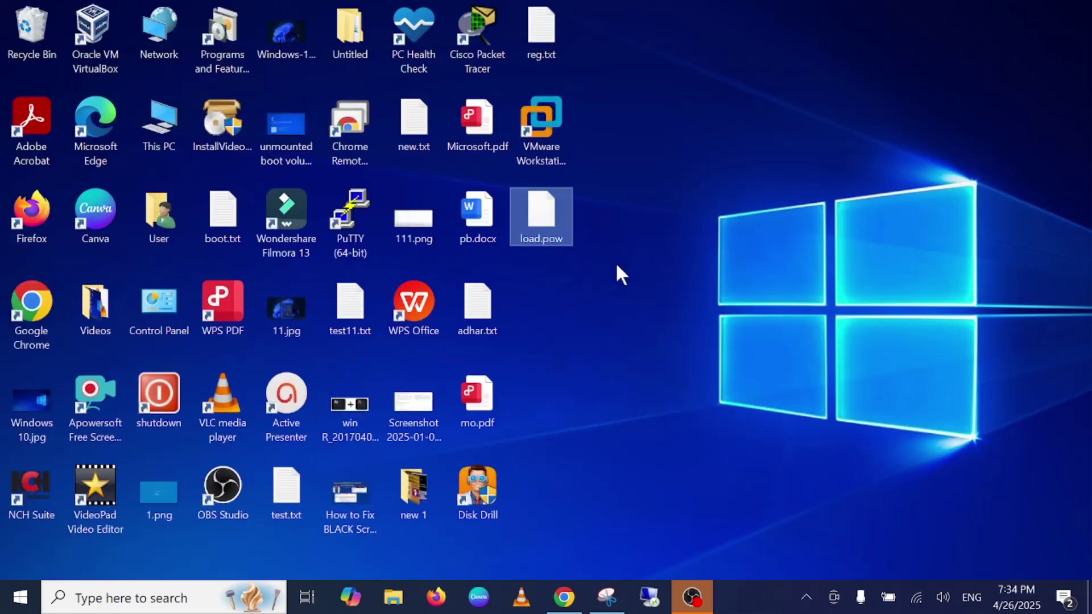
Step: Create a new text document on the desktop named dummy.txt
{"action": "right_click", "coordinate": [685, 104]}
{"action": "mouse_move", "coordinate": [563, 243]}
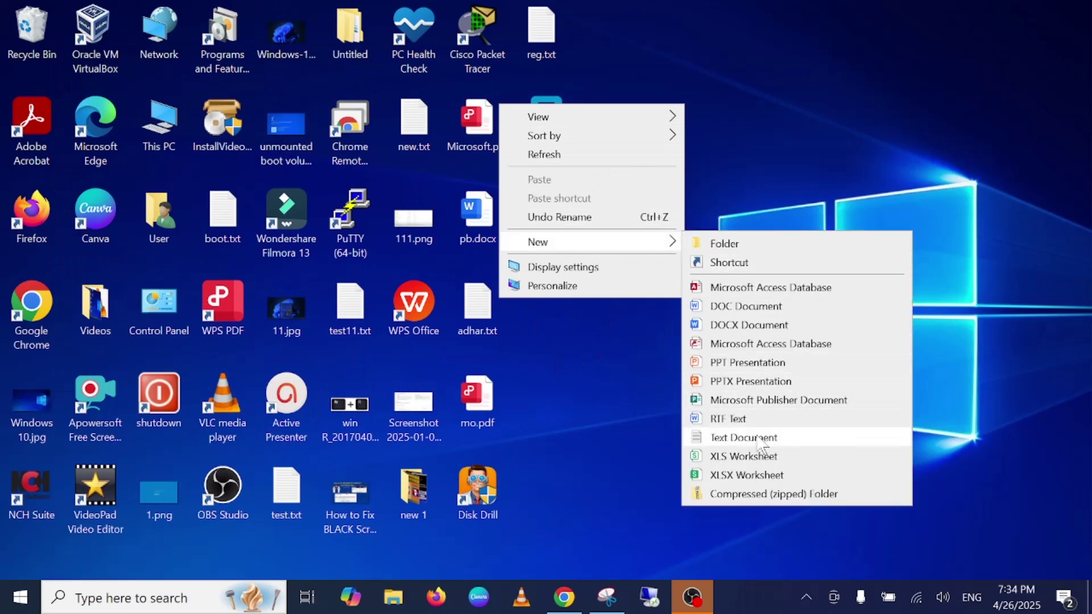
{"action": "left_click", "coordinate": [743, 437]}
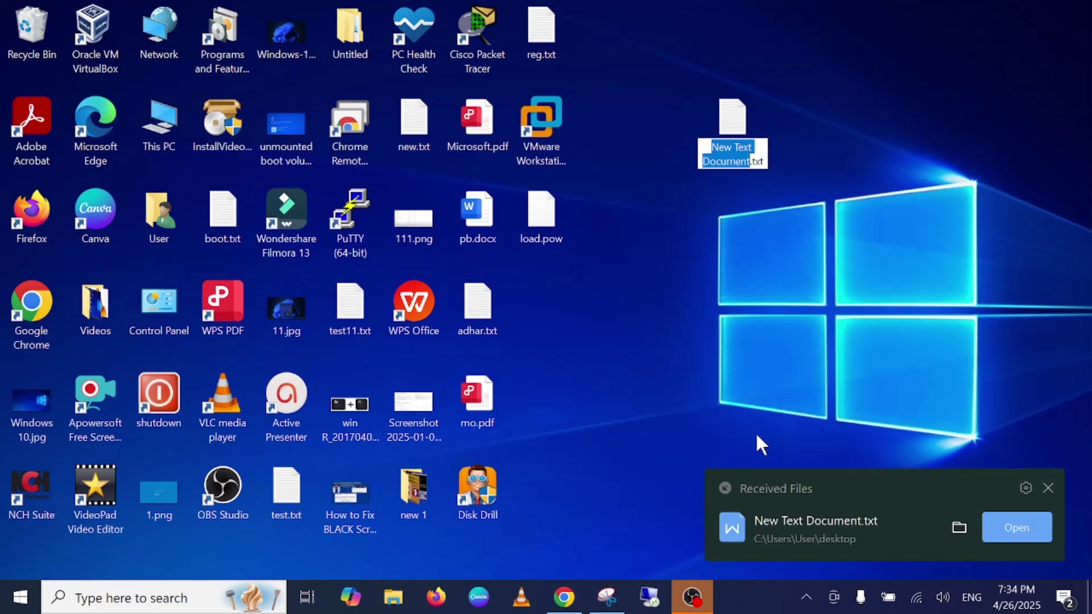
{"action": "type", "text": "dum"}
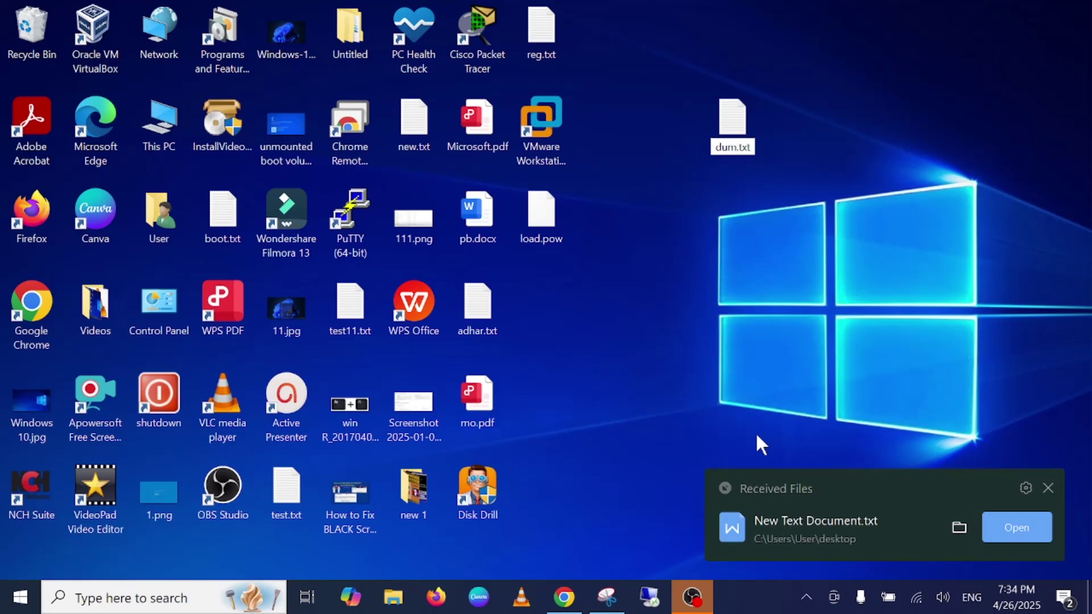
{"action": "type", "text": "my"}
{"action": "key", "text": "Return"}
Step: Rename it to dummy.xyz, accept the extension warning, and nudge the icon right
{"action": "key", "text": "F2"}
{"action": "key", "text": "End"}
{"action": "key", "text": "BackSpace"}
{"action": "key", "text": "BackSpace"}
{"action": "key", "text": "BackSpace"}
{"action": "type", "text": "x"}
{"action": "key", "text": "BackSpace"}
{"action": "type", "text": "xyz"}
{"action": "key", "text": "Return"}
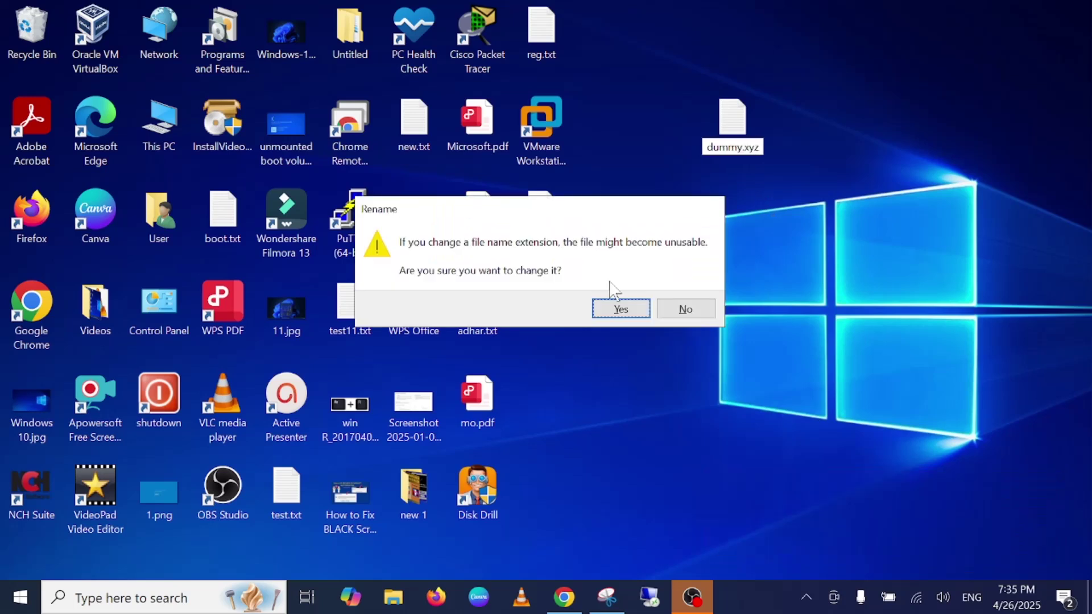
{"action": "left_click", "coordinate": [616, 314]}
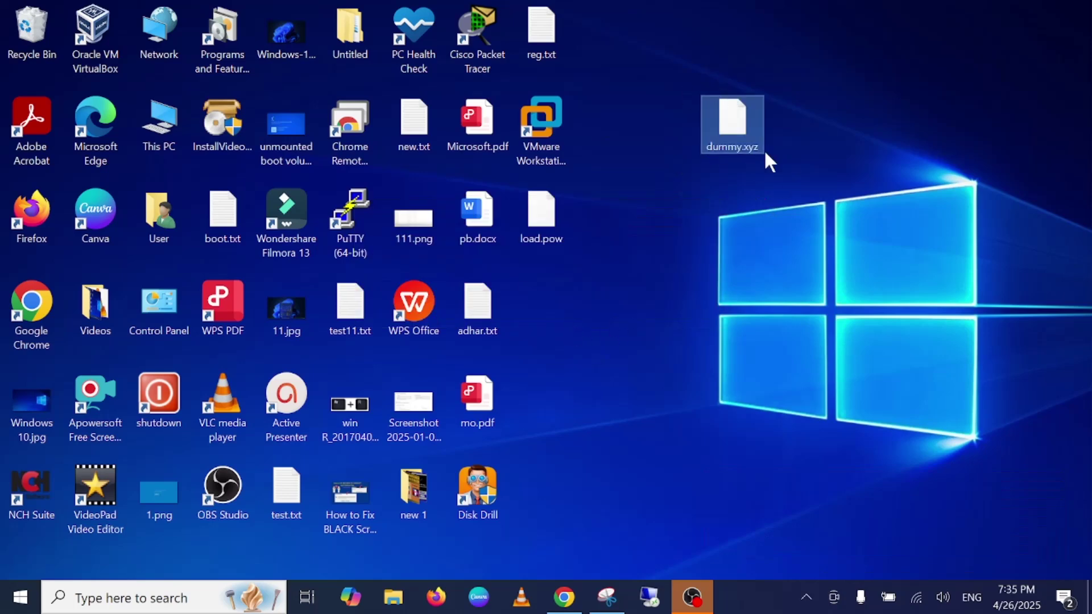
{"action": "mouse_move", "coordinate": [718, 137]}
{"action": "left_mouse_down"}
{"action": "mouse_move", "coordinate": [555, 341]}
{"action": "mouse_move", "coordinate": [765, 162]}
{"action": "left_mouse_up"}
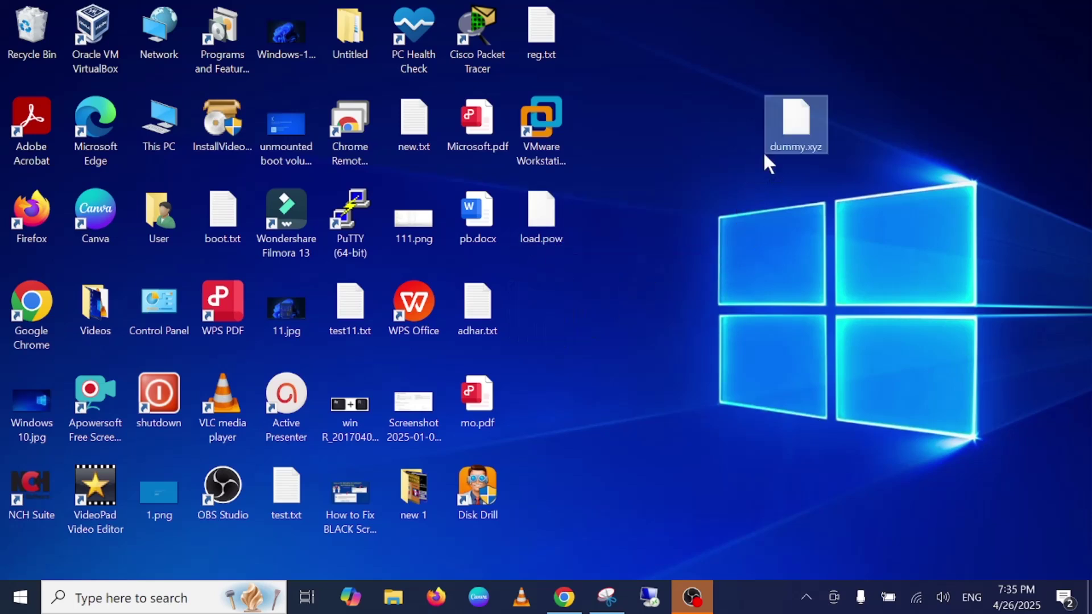
{"action": "double_click", "coordinate": [547, 228]}
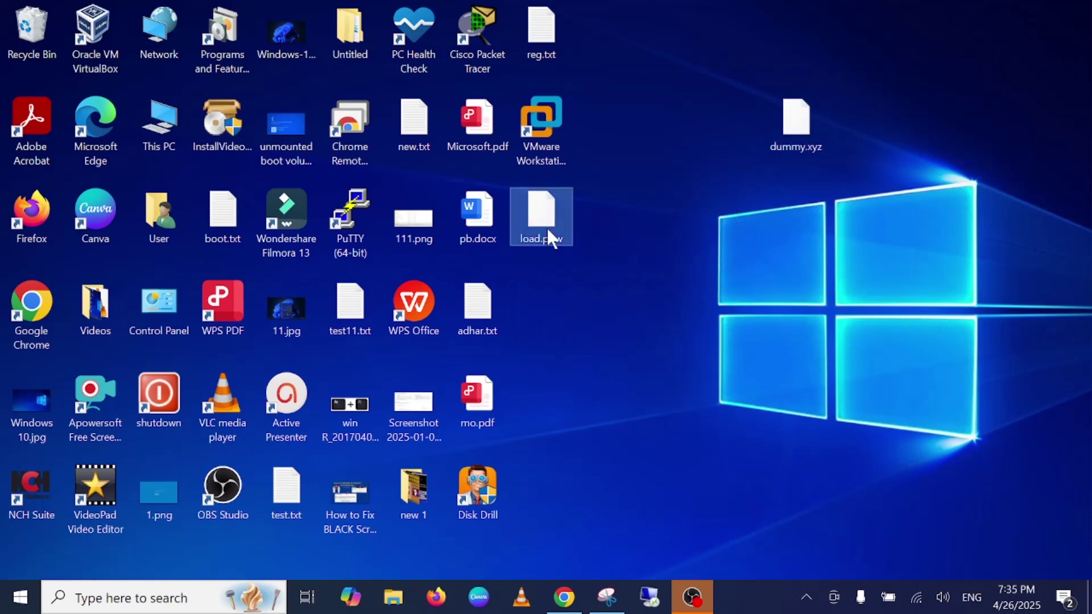
{"action": "left_click", "coordinate": [413, 311]}
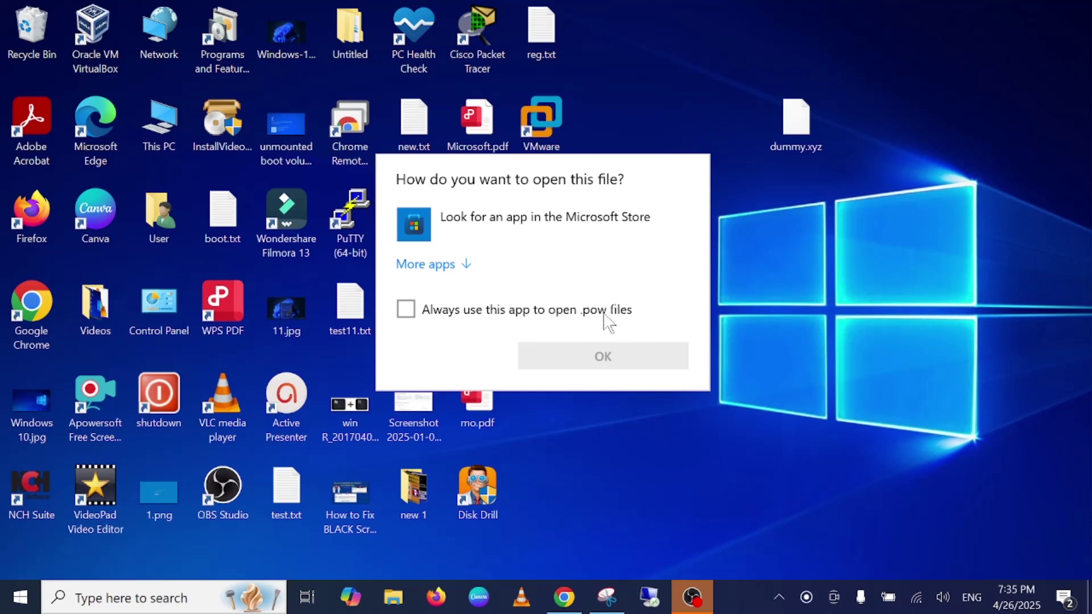
{"action": "left_click", "coordinate": [405, 313]}
{"action": "left_click", "coordinate": [740, 305]}
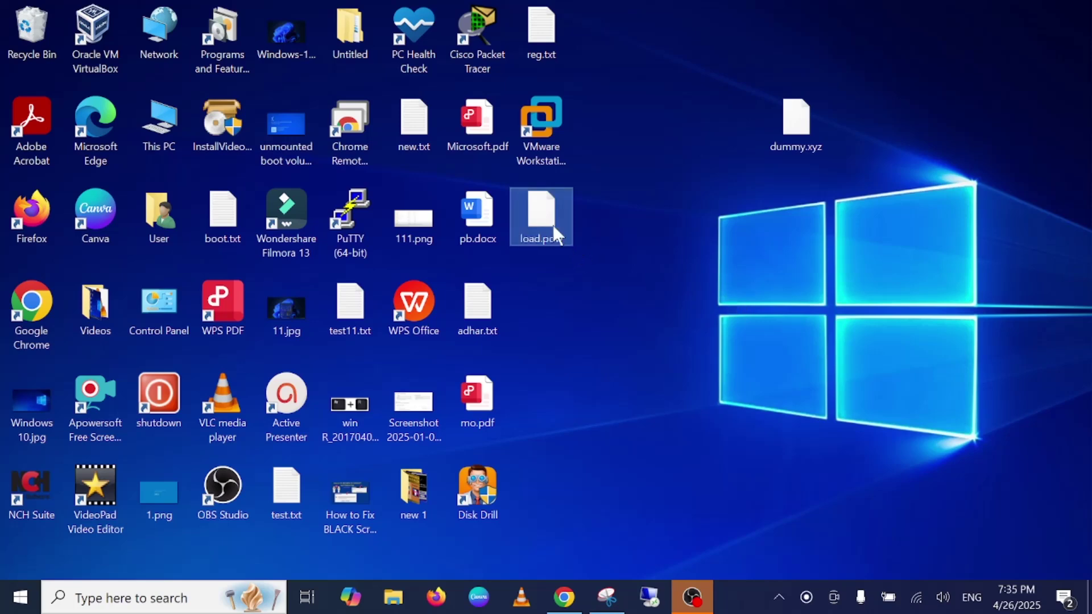
{"action": "right_click", "coordinate": [536, 216]}
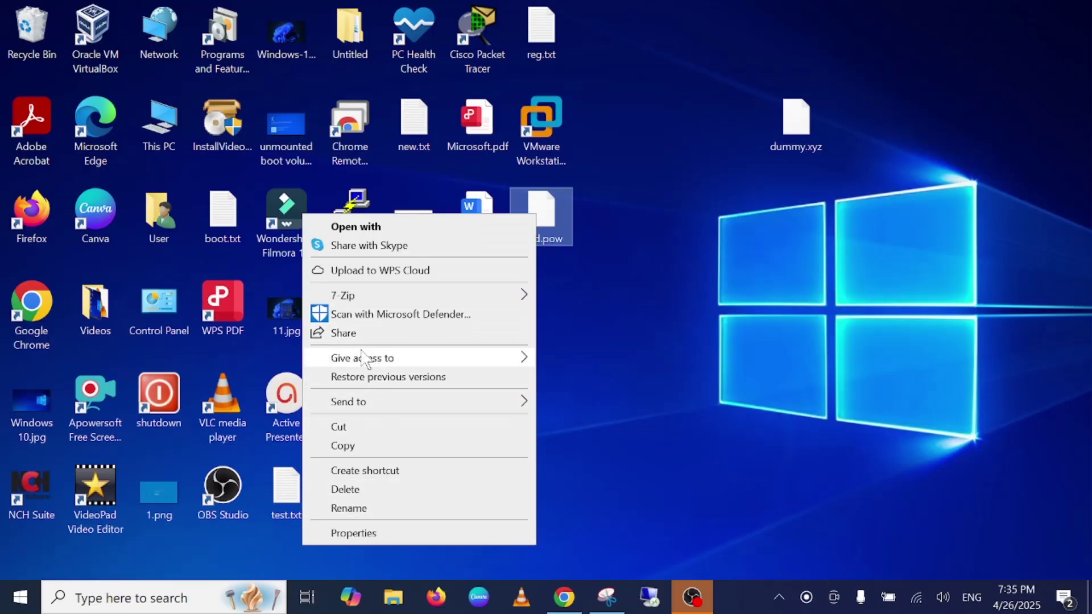
Step: Open load.pow's Open with list, expand More apps, and look for another app on the PC
{"action": "left_click", "coordinate": [389, 230]}
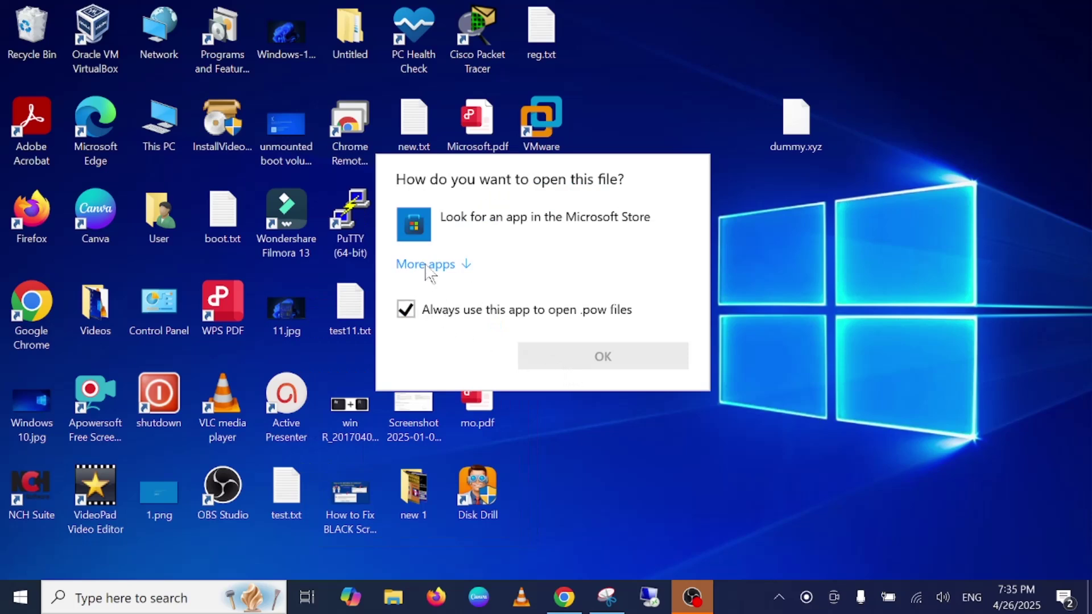
{"action": "left_click", "coordinate": [429, 270]}
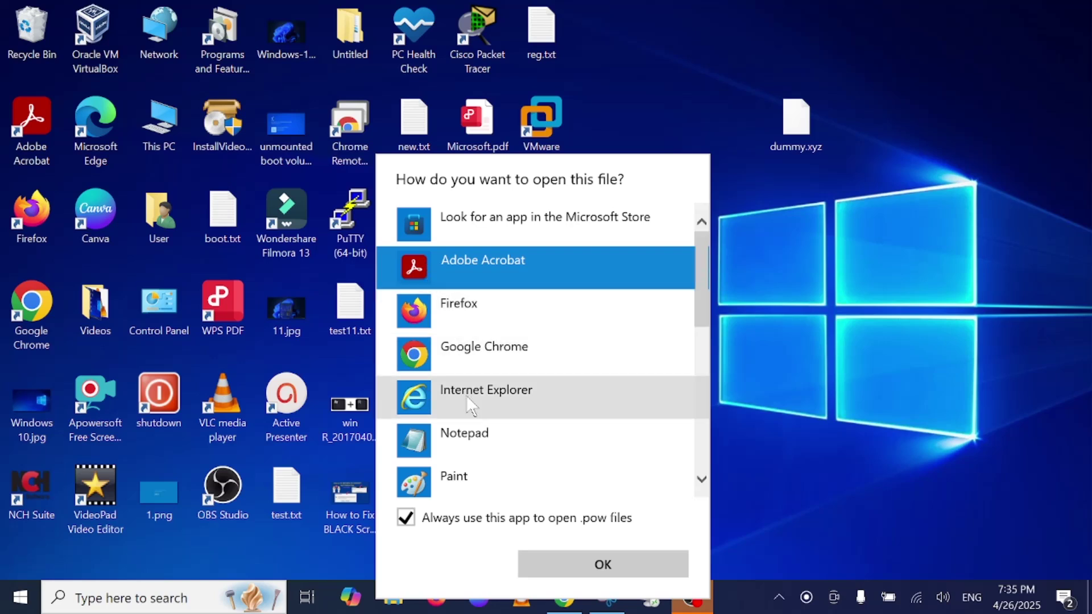
{"action": "scroll", "coordinate": [468, 398], "scroll_direction": "down", "scroll_amount": 1}
{"action": "scroll", "coordinate": [467, 398], "scroll_direction": "down", "scroll_amount": 2}
{"action": "scroll", "coordinate": [467, 399], "scroll_direction": "down", "scroll_amount": 3}
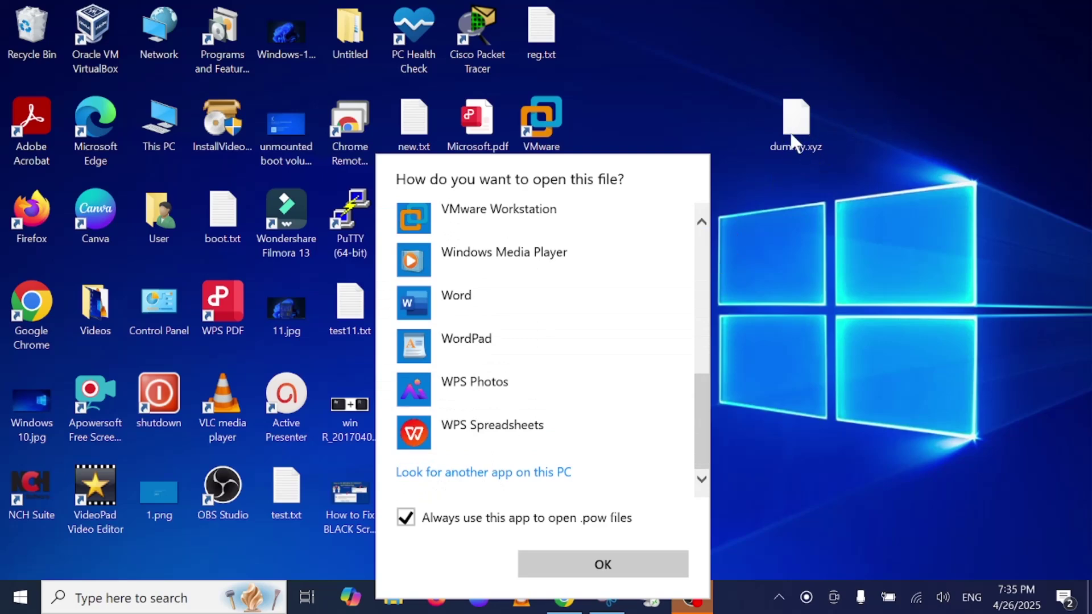
{"action": "left_click", "coordinate": [480, 474]}
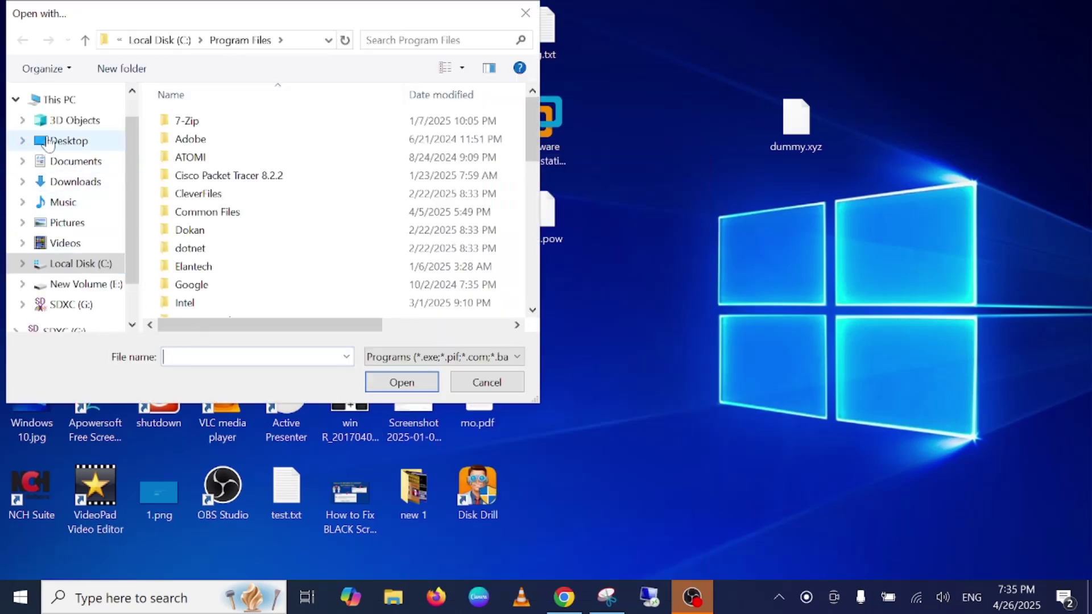
Step: From the Desktop folder, list All Files and choose dummy.xyz to open load.pow
{"action": "left_click", "coordinate": [48, 143]}
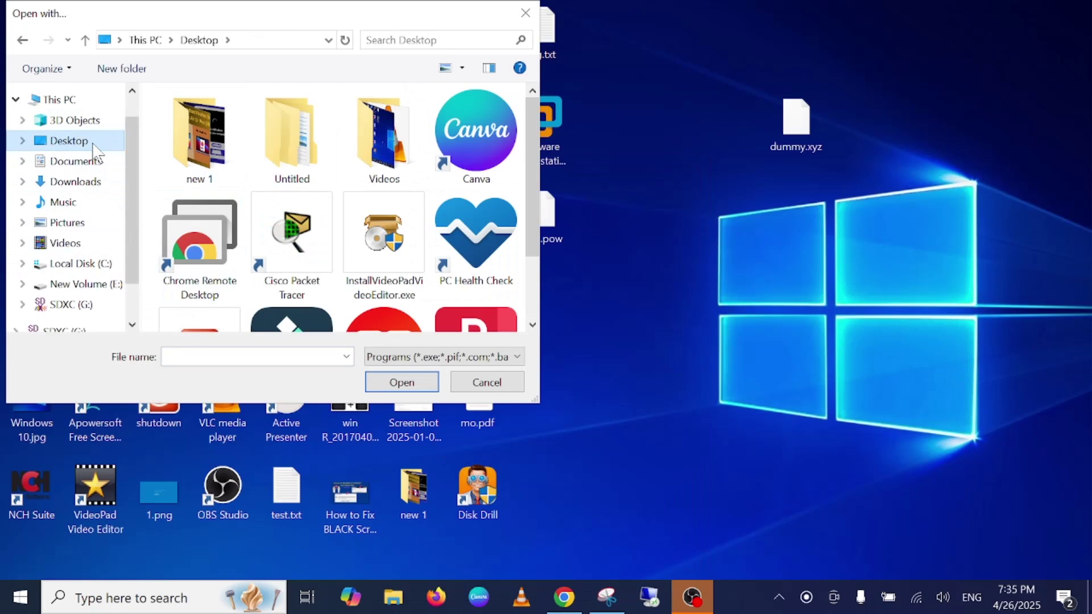
{"action": "left_click", "coordinate": [419, 357]}
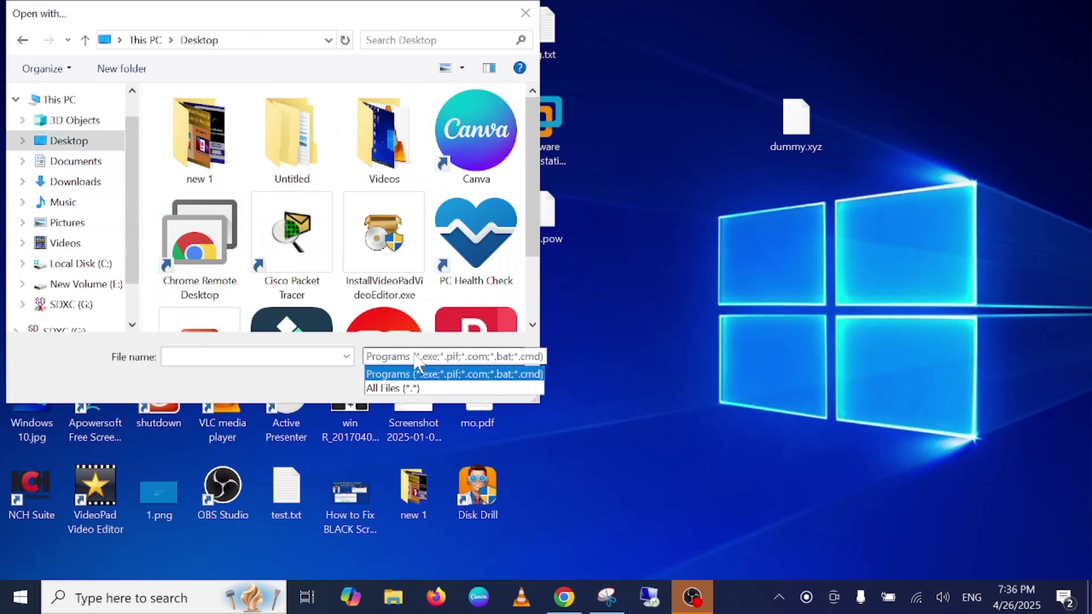
{"action": "left_click", "coordinate": [404, 389]}
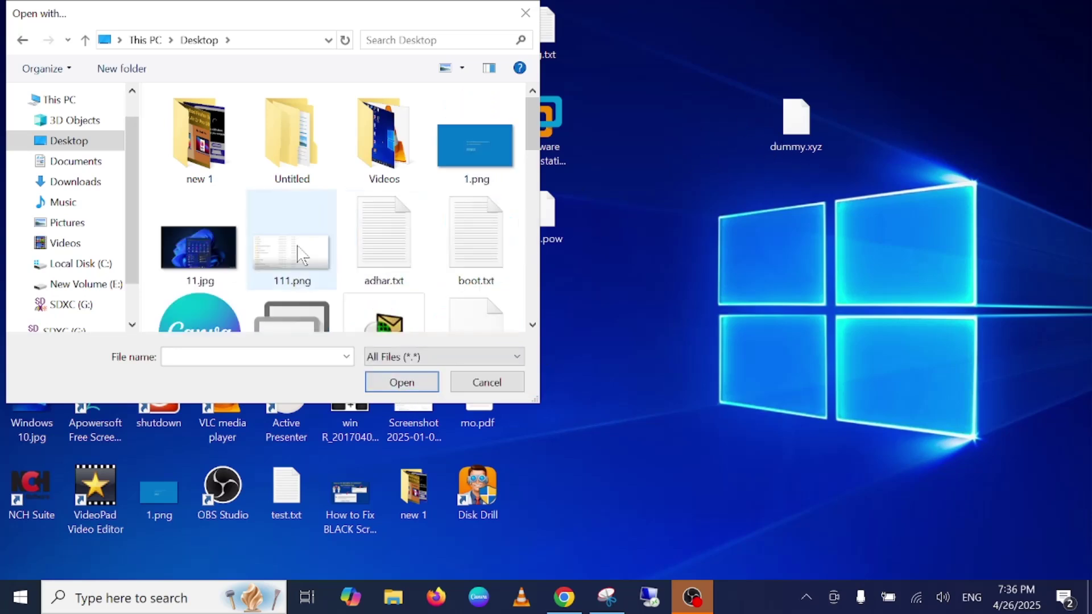
{"action": "scroll", "coordinate": [298, 256], "scroll_direction": "down", "scroll_amount": 2}
{"action": "scroll", "coordinate": [297, 258], "scroll_direction": "down", "scroll_amount": 5}
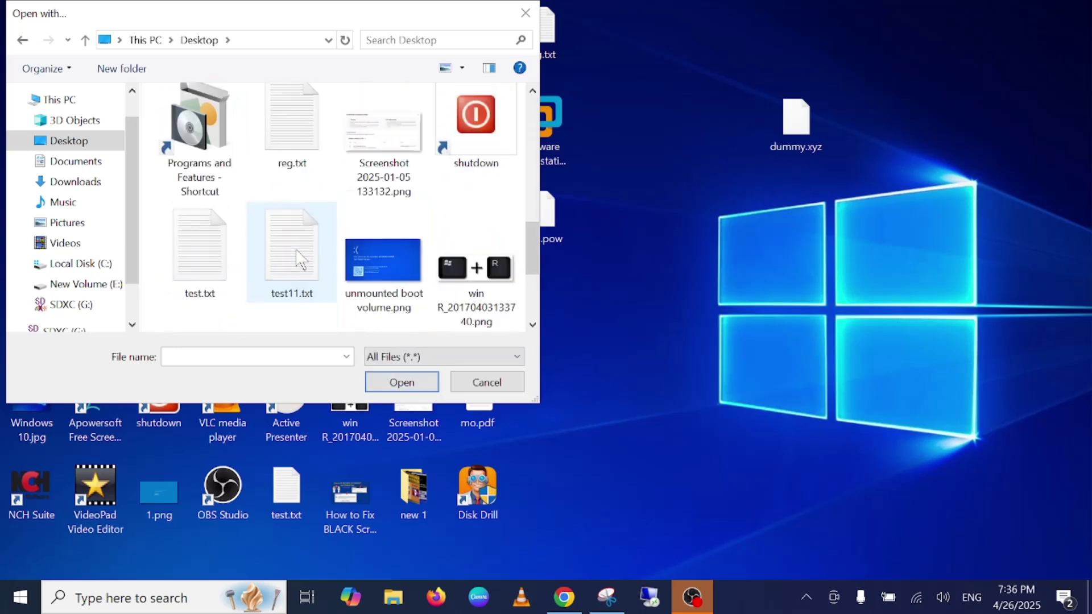
{"action": "scroll", "coordinate": [298, 258], "scroll_direction": "down", "scroll_amount": 3}
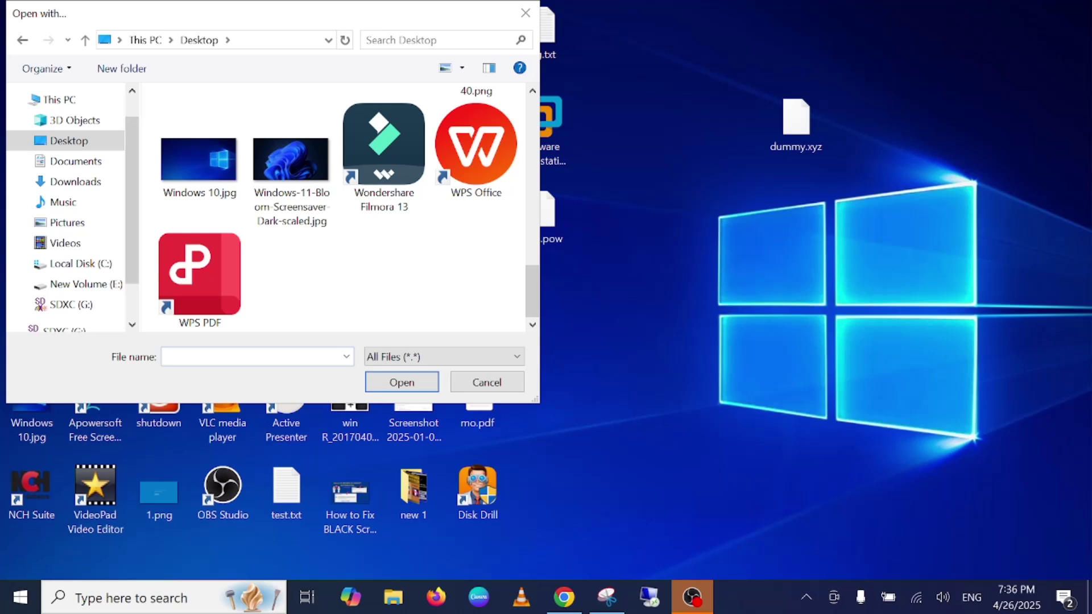
{"action": "type", "text": "duu"}
{"action": "key", "text": "BackSpace"}
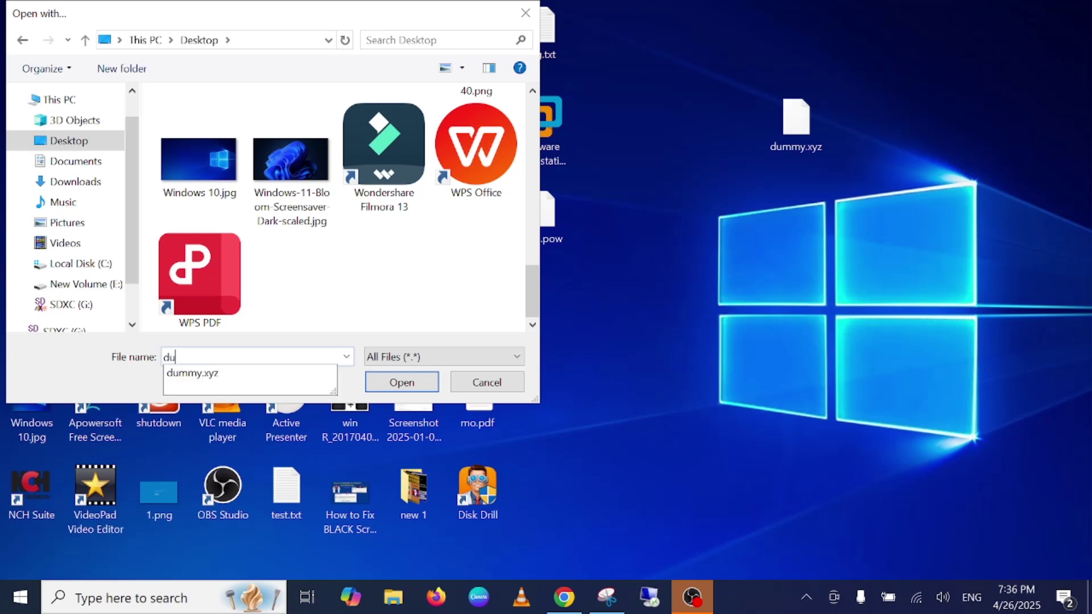
{"action": "left_click", "coordinate": [205, 374]}
{"action": "left_click", "coordinate": [406, 384]}
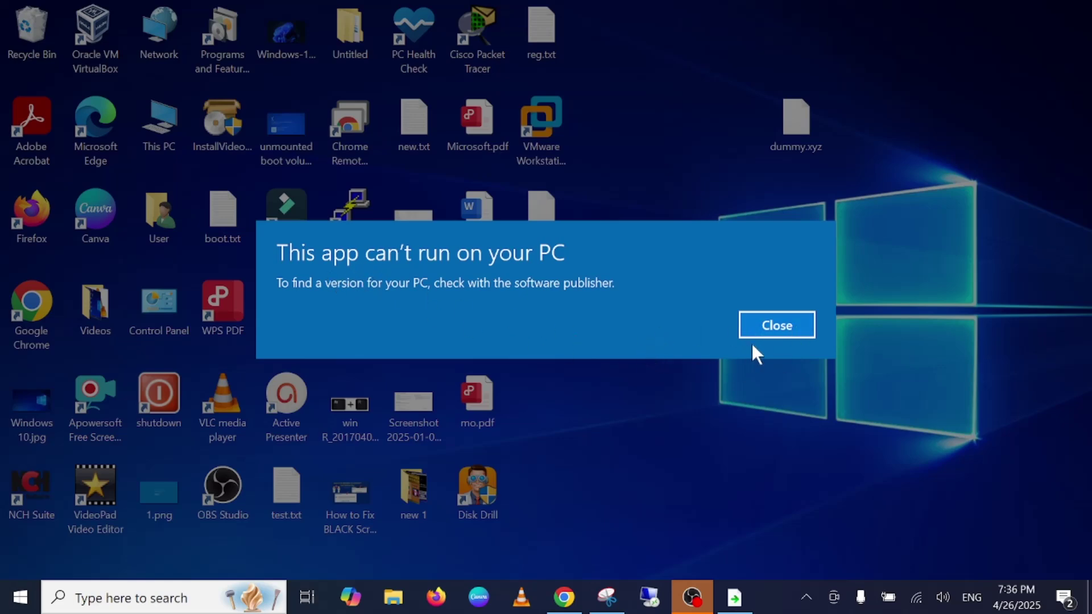
Step: Close the can't-run error and permanently delete dummy.xyz with Shift+Delete
{"action": "left_click", "coordinate": [789, 329]}
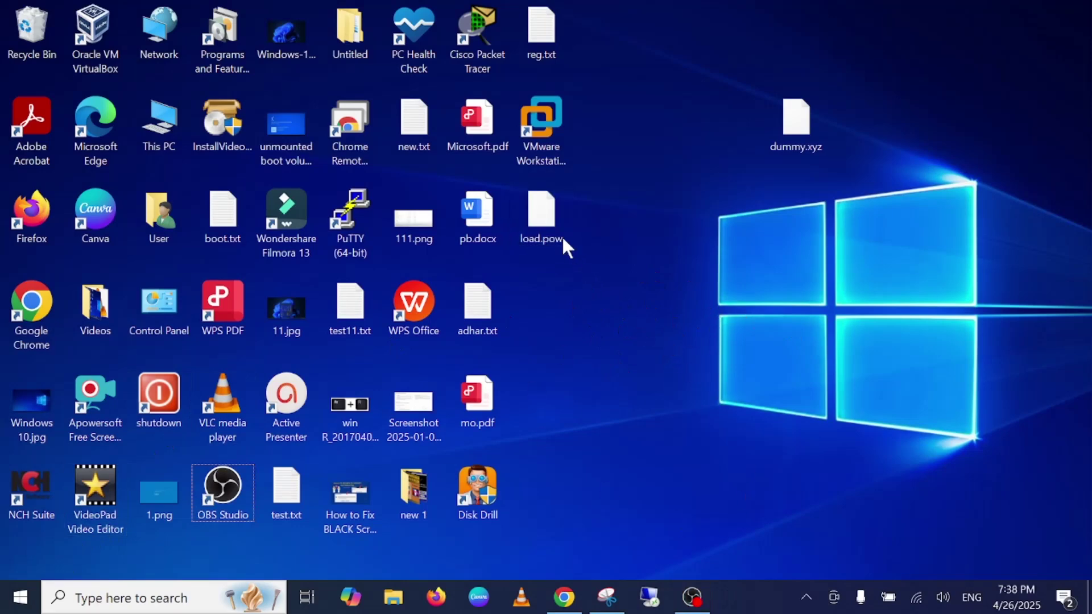
{"action": "left_click", "coordinate": [798, 136]}
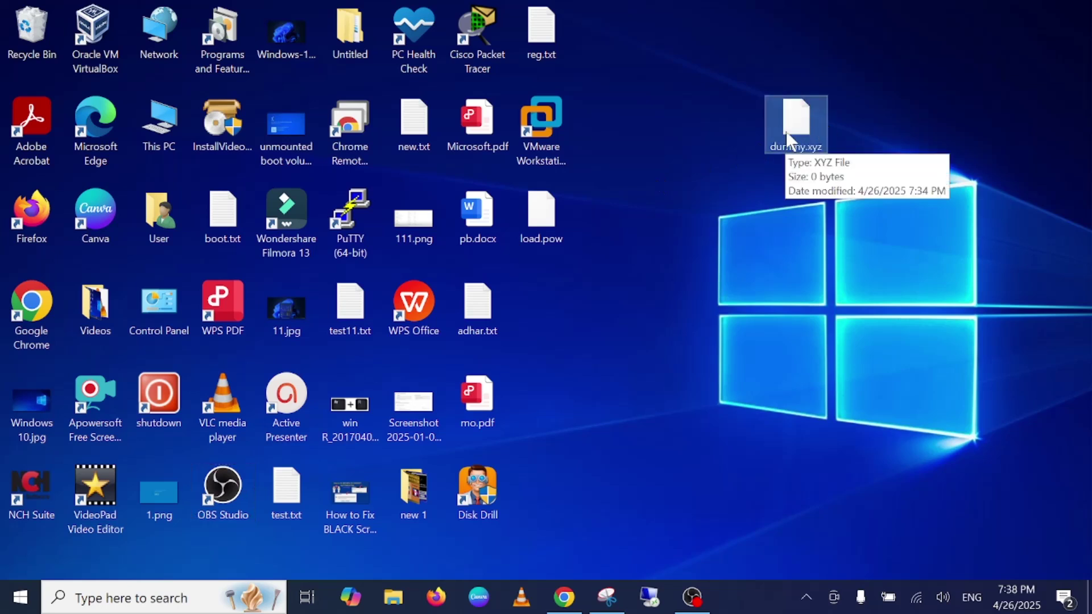
{"action": "key", "text": "shift+Delete"}
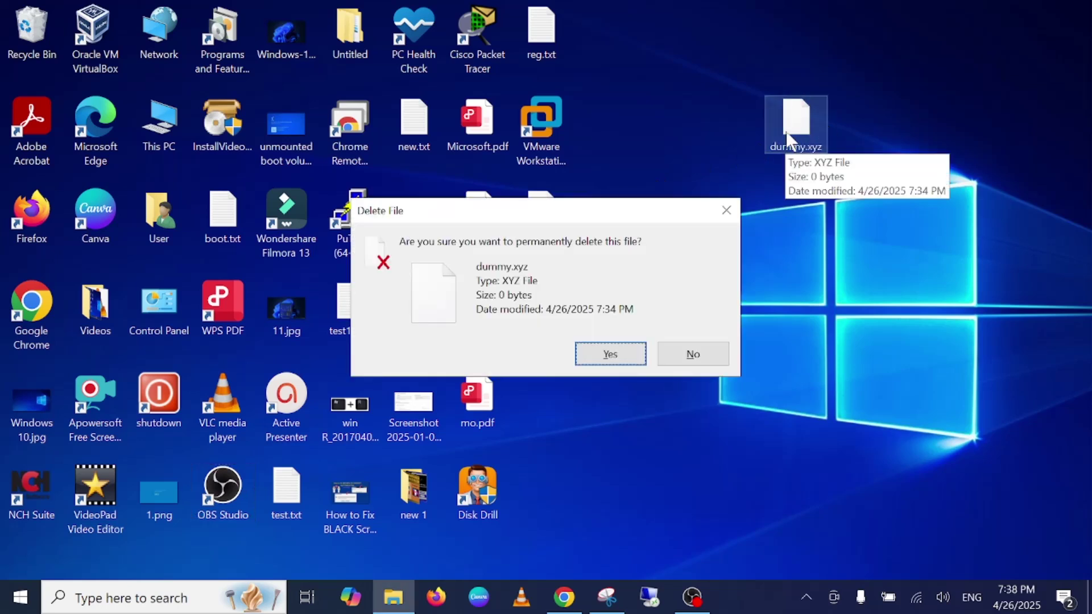
{"action": "left_click", "coordinate": [602, 354]}
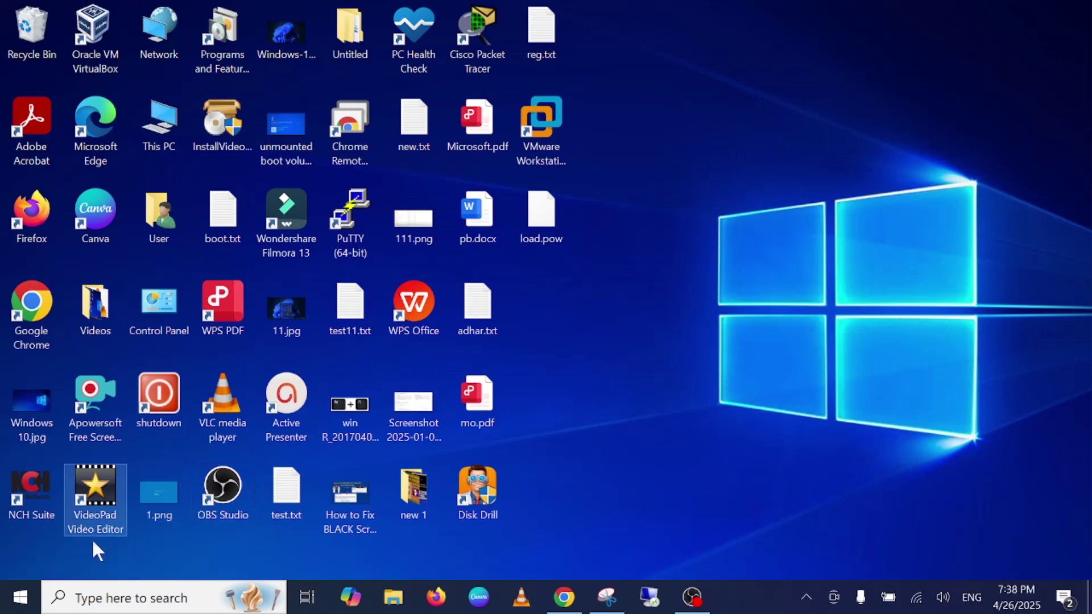
{"action": "left_click", "coordinate": [21, 599]}
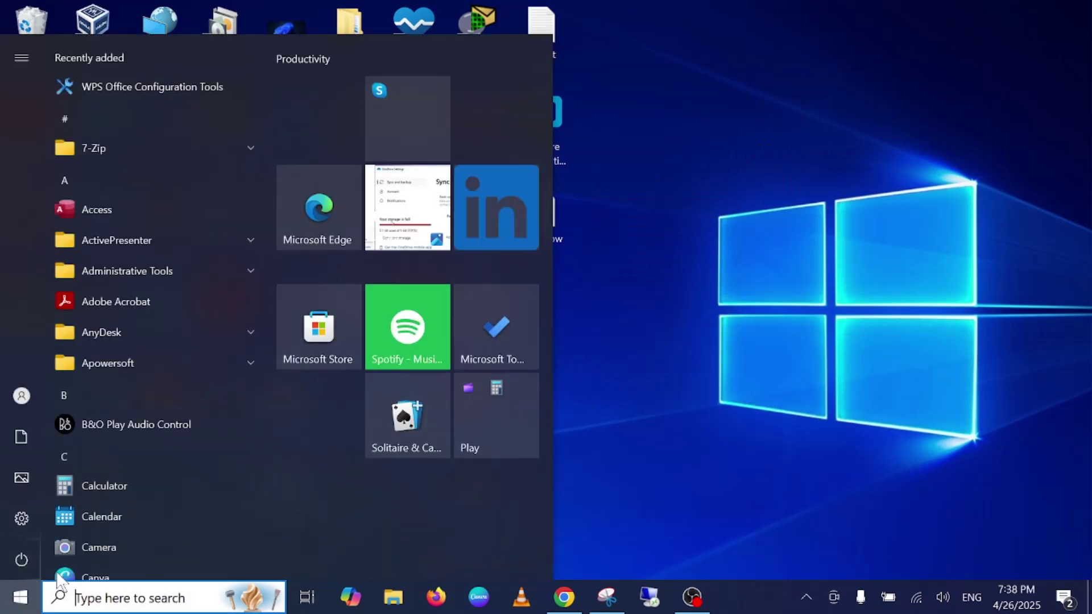
{"action": "left_click", "coordinate": [23, 556]}
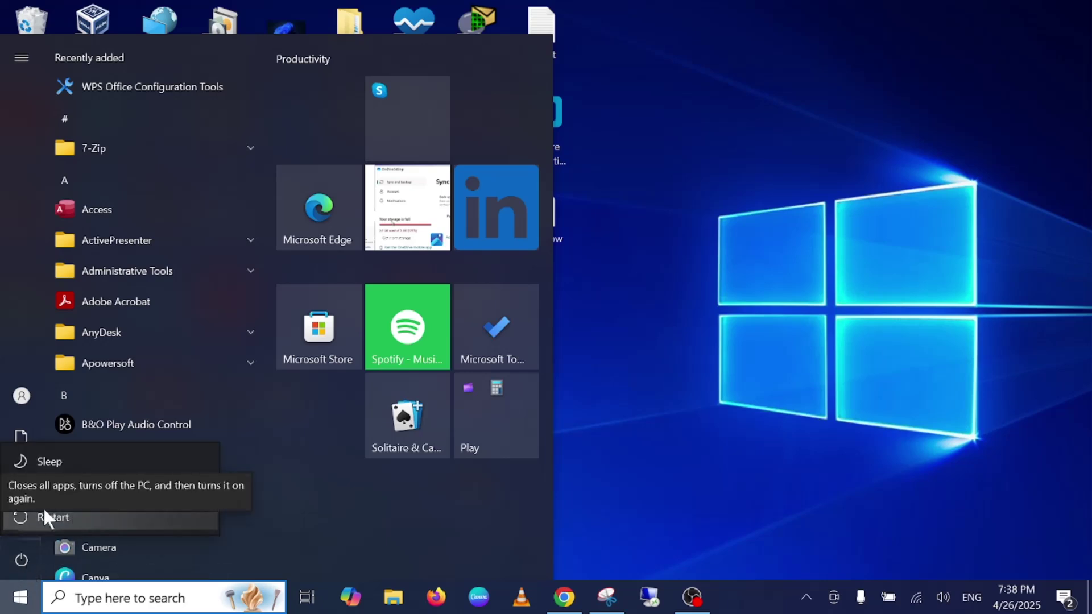
{"action": "left_click", "coordinate": [639, 296]}
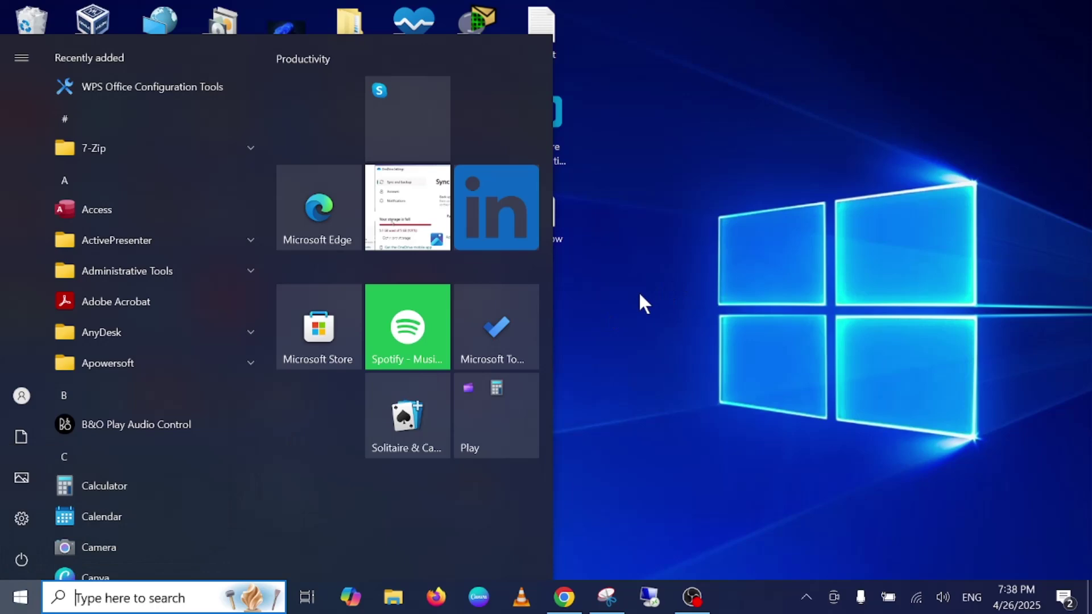
{"action": "left_click", "coordinate": [640, 295]}
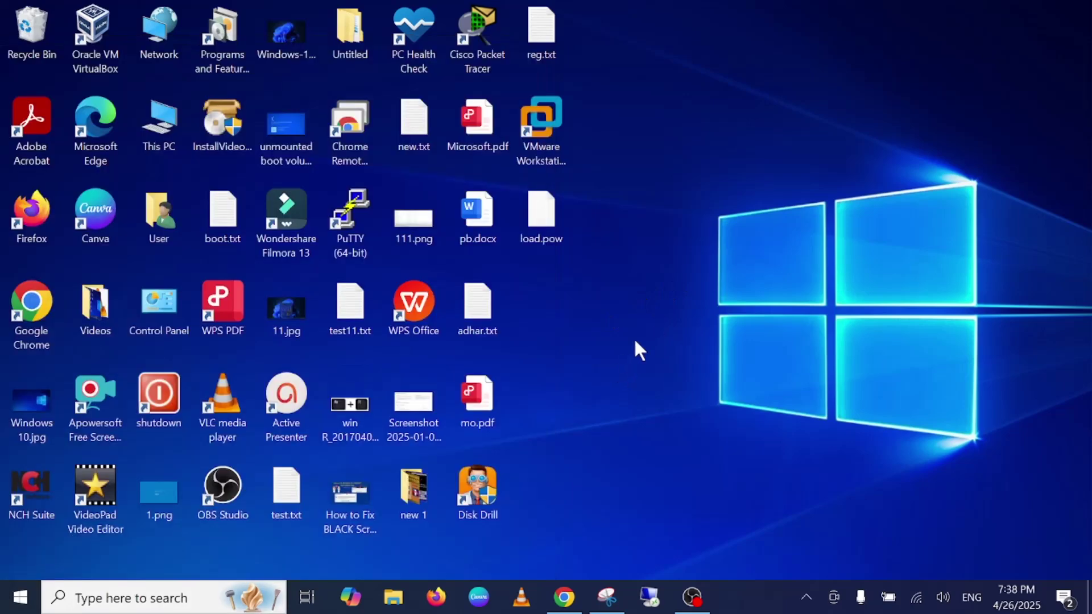